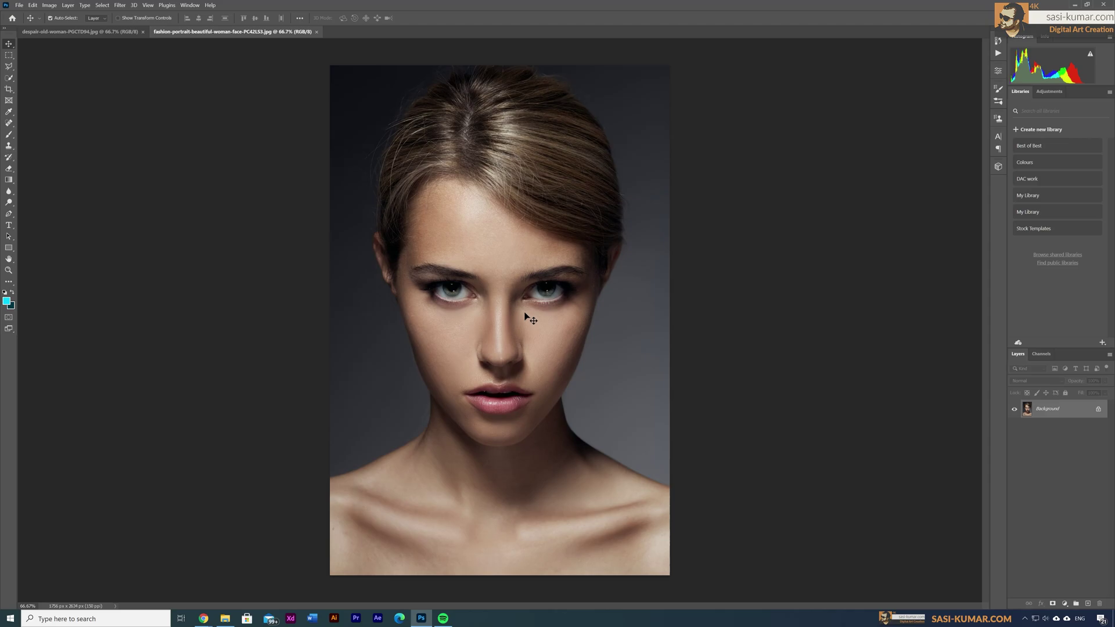
# Zoom to 200% and pan across the woman's face, zoom back out, then open Filter
pyautogui.hotkey('ctrl', '+')
pyautogui.hotkey('ctrl', '+')
pyautogui.moveTo(620, 422); pyautogui.dragTo(525, 346)
pyautogui.scroll(2, 483, 262)
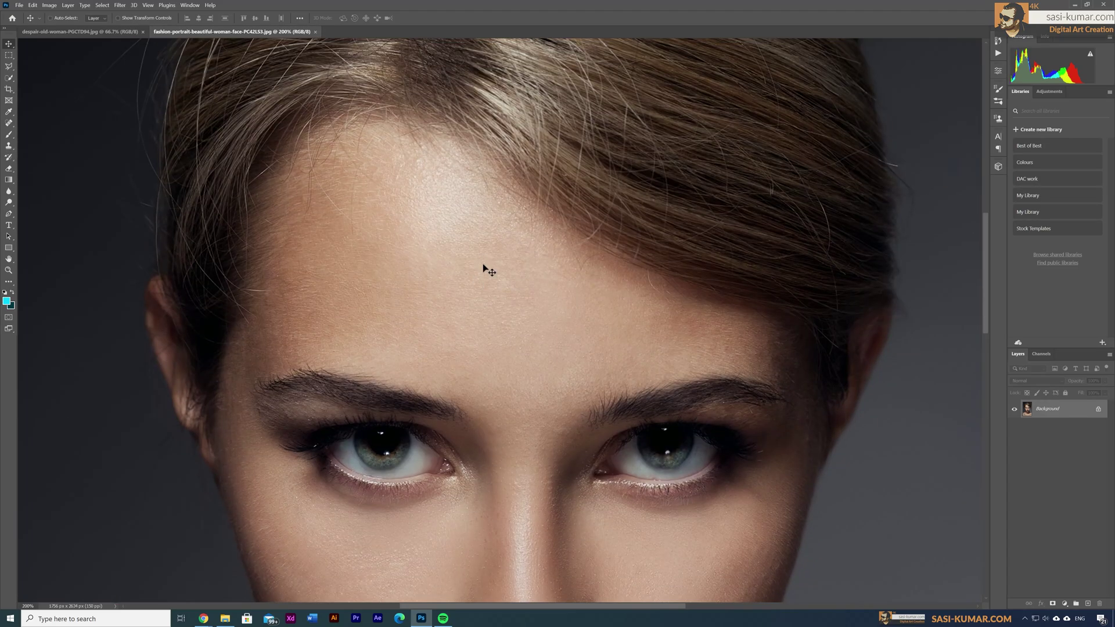
pyautogui.hotkey('ctrl', '-')
pyautogui.hotkey('ctrl', '-')
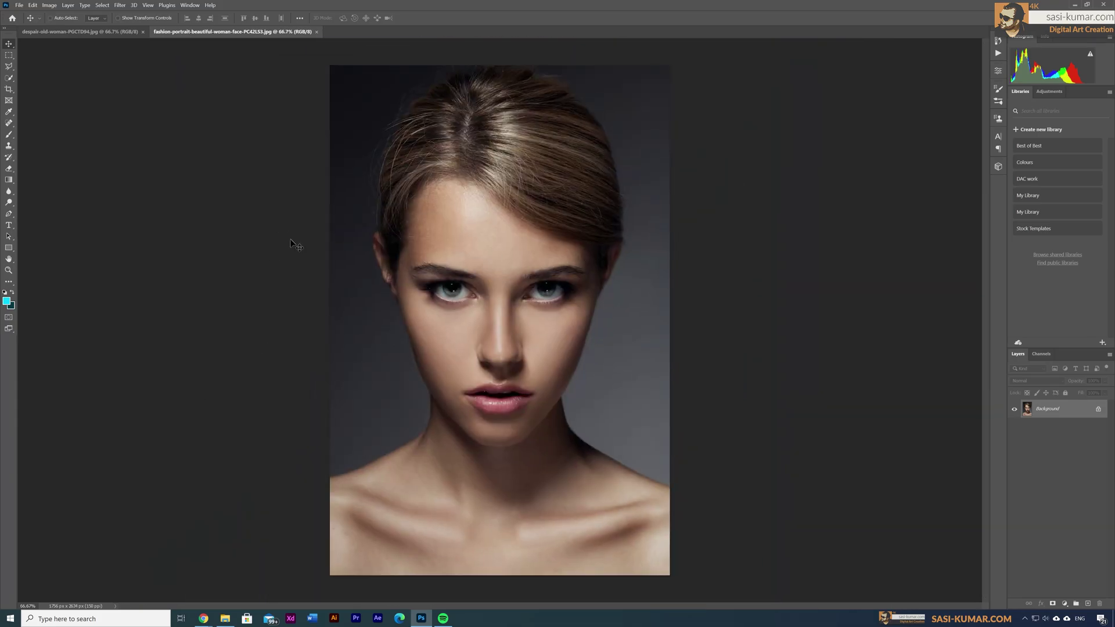
pyautogui.click(120, 6)
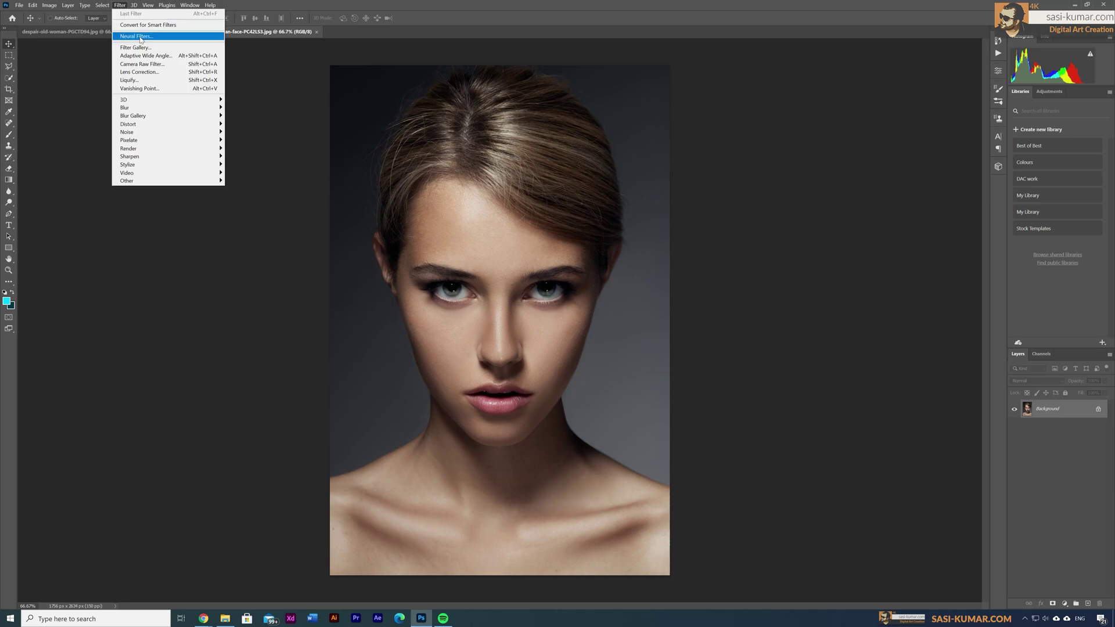
# Launch Neural Filters, reveal the beta filters, enable Smart Portrait and turn on Happiness
pyautogui.click(152, 36)
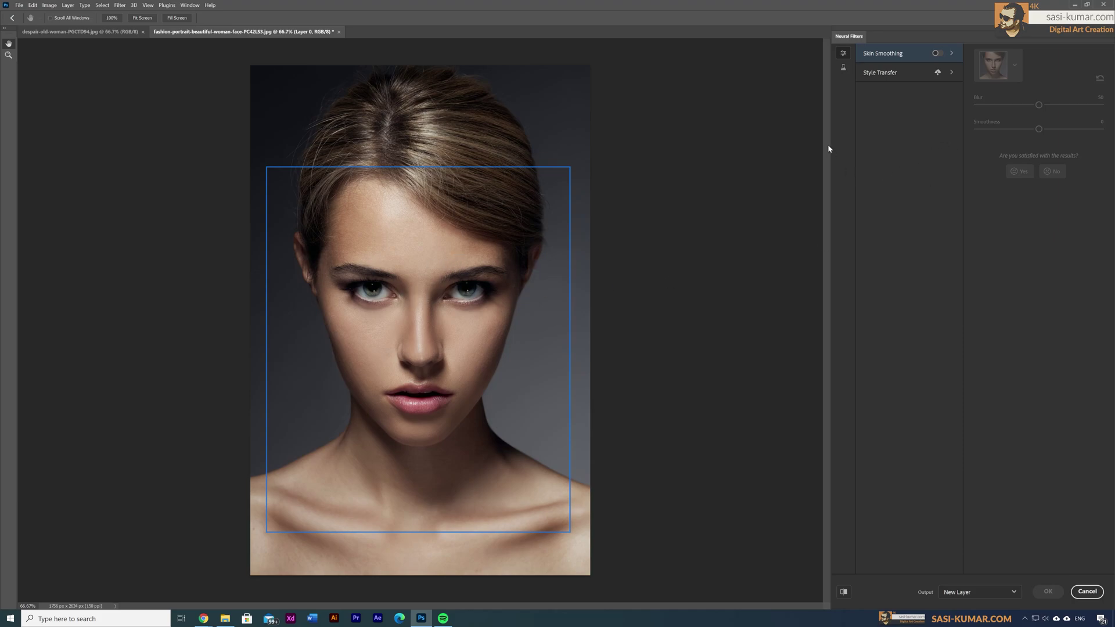
pyautogui.click(842, 71)
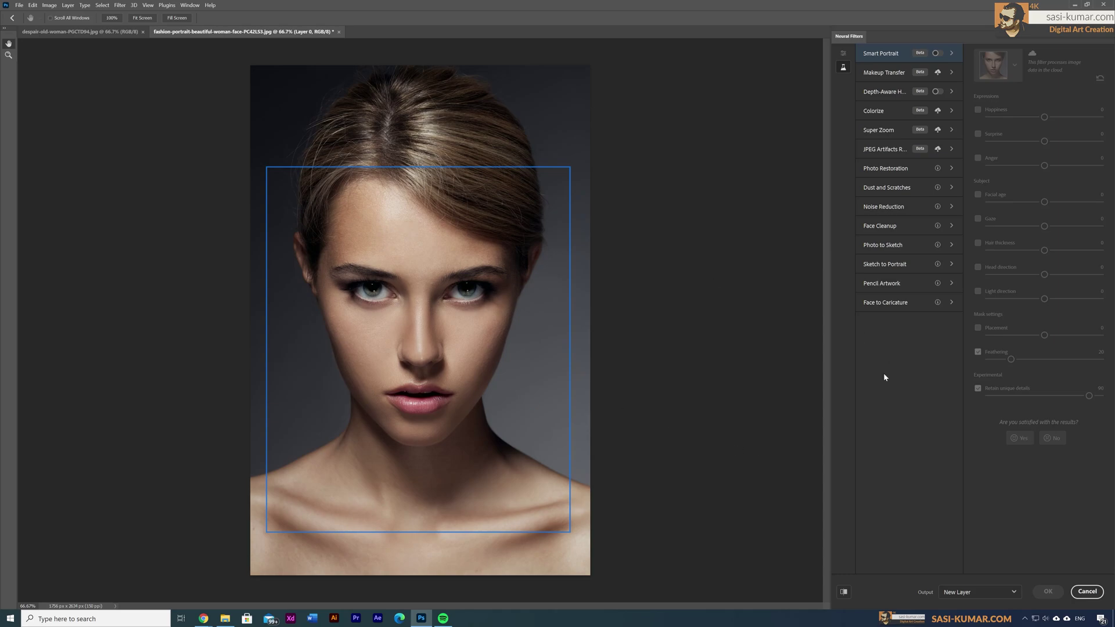
pyautogui.click(939, 55)
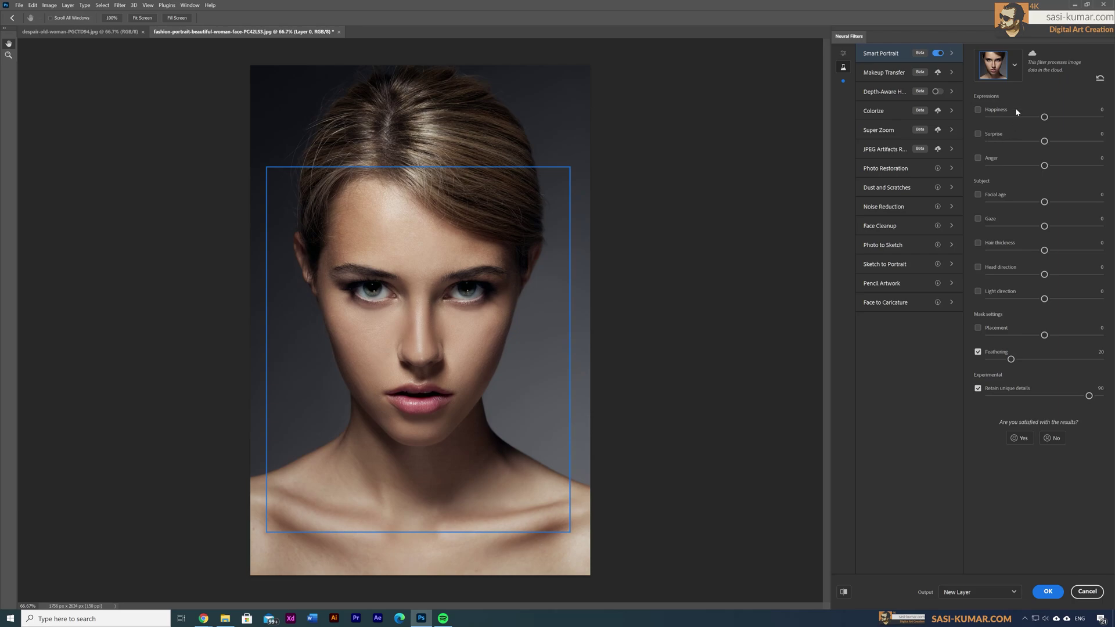
pyautogui.click(977, 110)
# Raise Happiness to 29 and add Surprise at 17 for an open-mouthed smile
pyautogui.moveTo(1045, 118); pyautogui.dragTo(1062, 119)
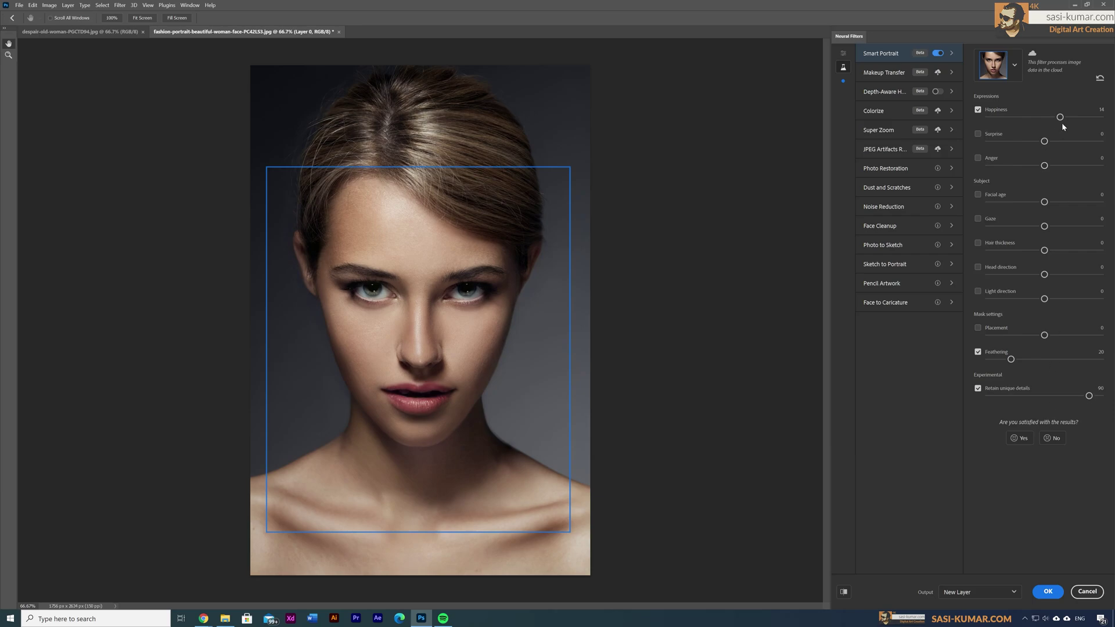
pyautogui.moveTo(1060, 117); pyautogui.dragTo(1071, 118)
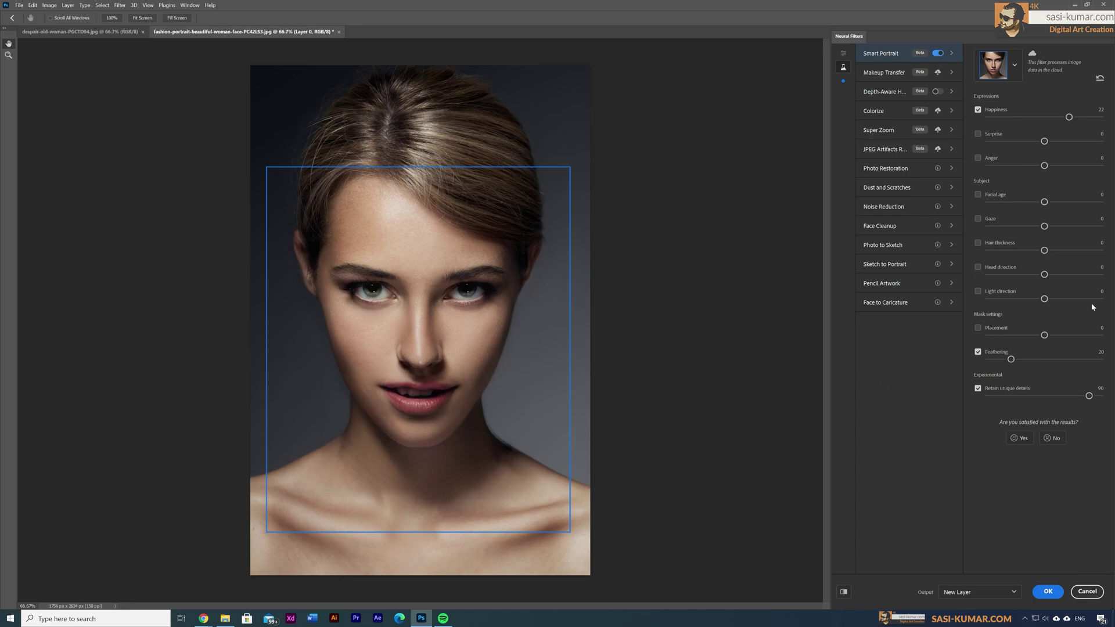
pyautogui.moveTo(1069, 121); pyautogui.dragTo(1079, 118)
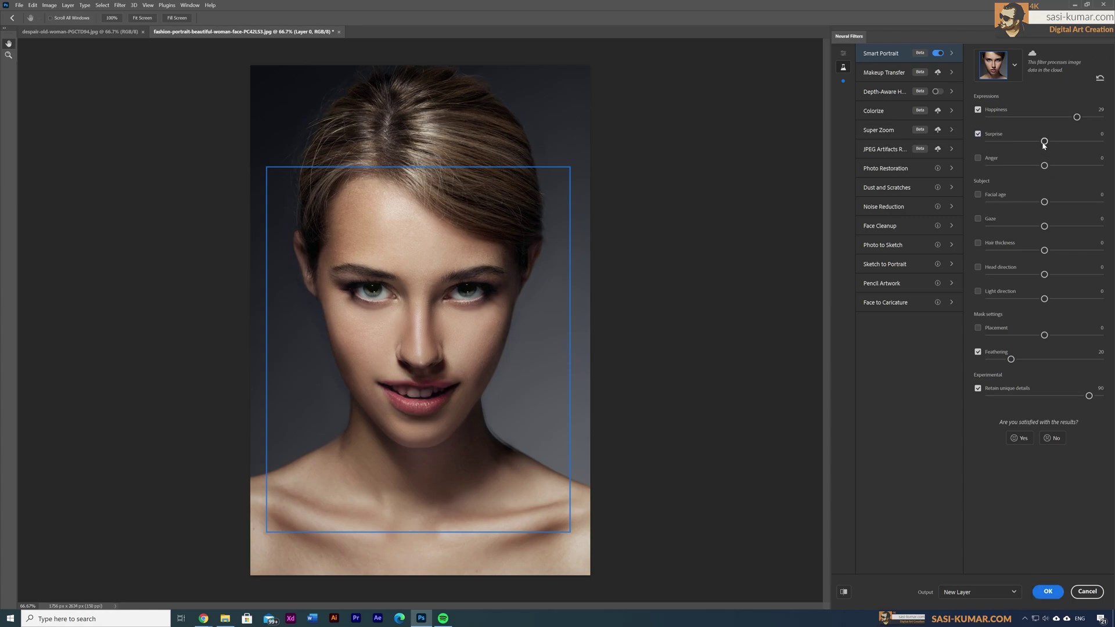
pyautogui.moveTo(1043, 141); pyautogui.dragTo(1058, 143)
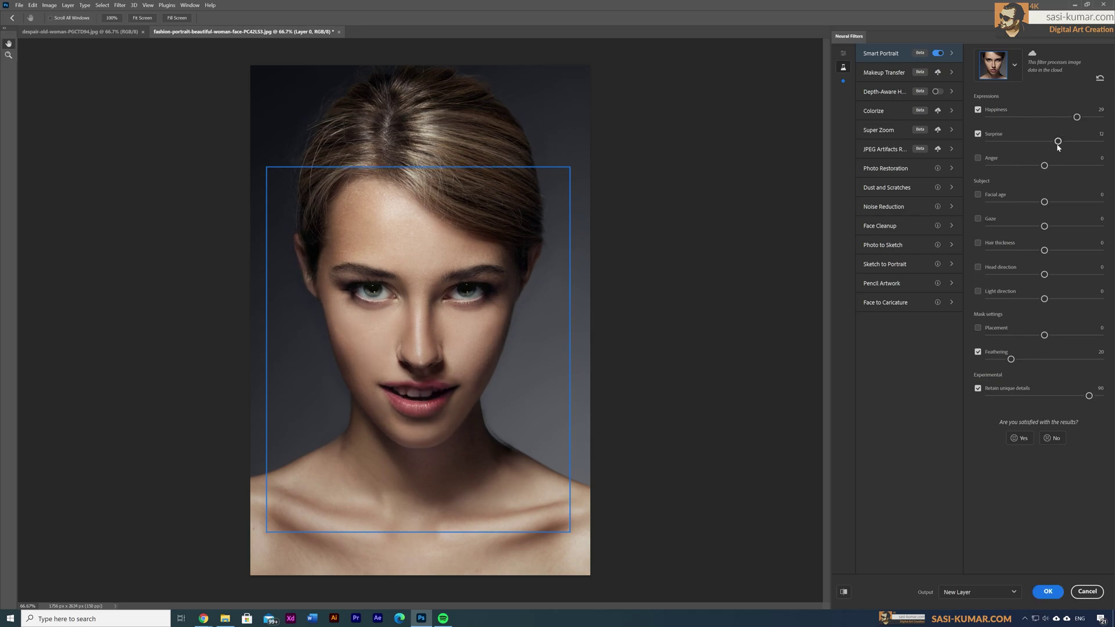
pyautogui.moveTo(1058, 141); pyautogui.dragTo(1066, 143)
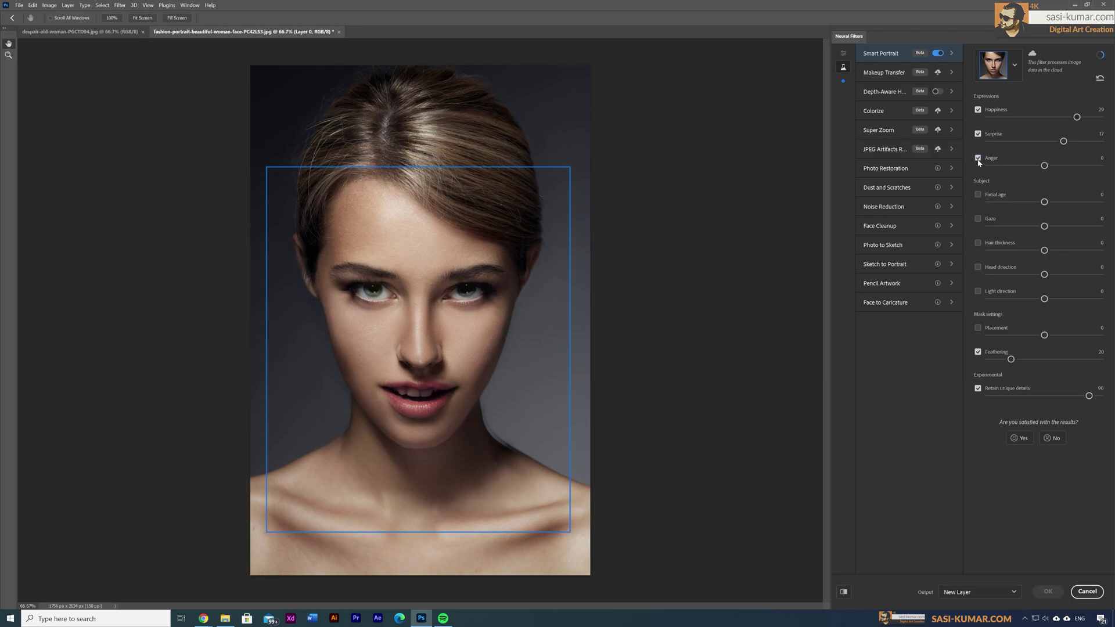
# Add Anger at 16, toggle Surprise and Happiness off and on to compare, then enable Facial age
pyautogui.moveTo(1044, 166); pyautogui.dragTo(1063, 165)
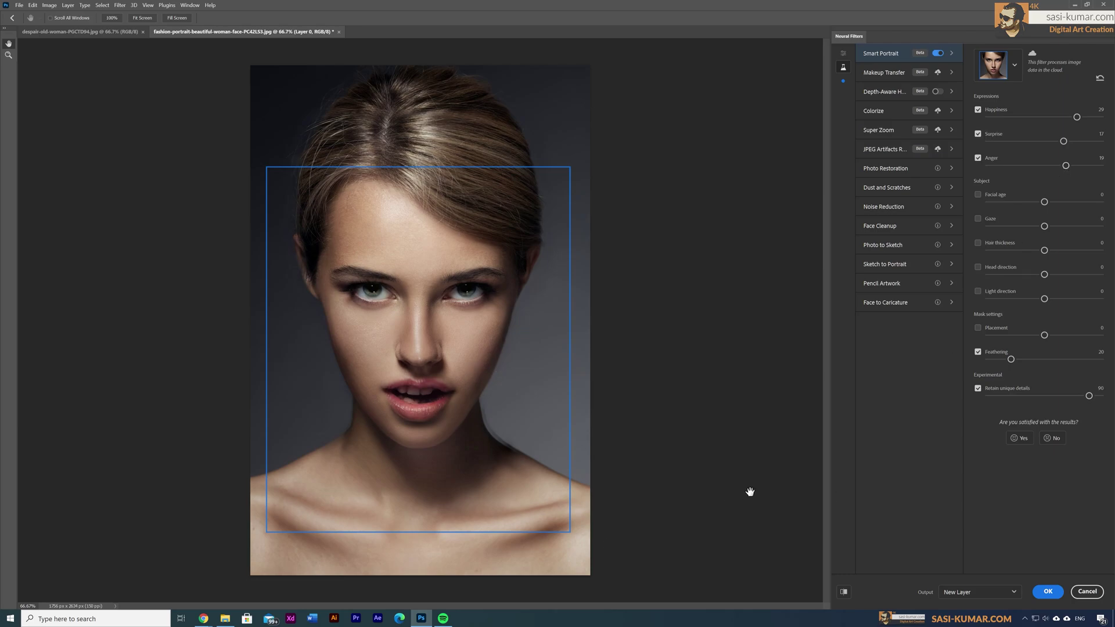
pyautogui.click(978, 134)
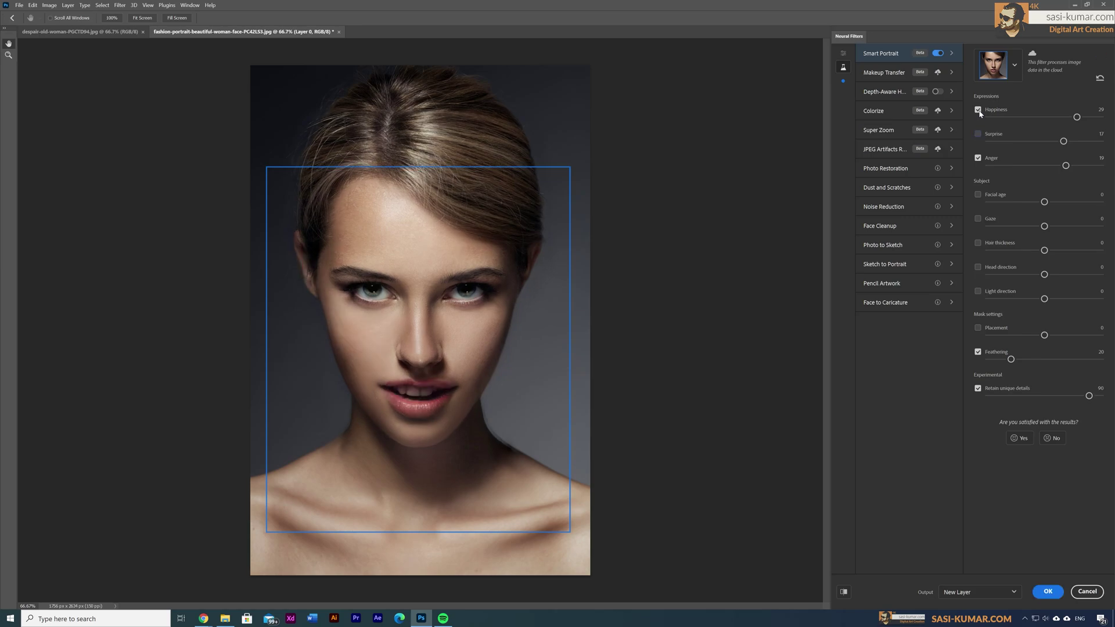
pyautogui.click(978, 110)
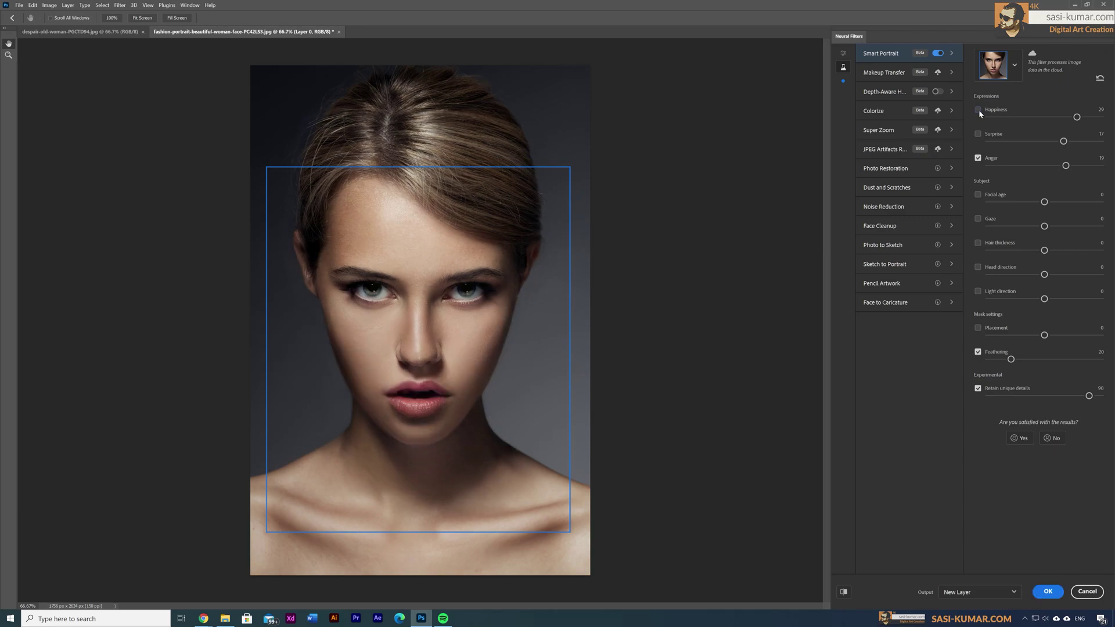
pyautogui.click(978, 109)
pyautogui.click(978, 134)
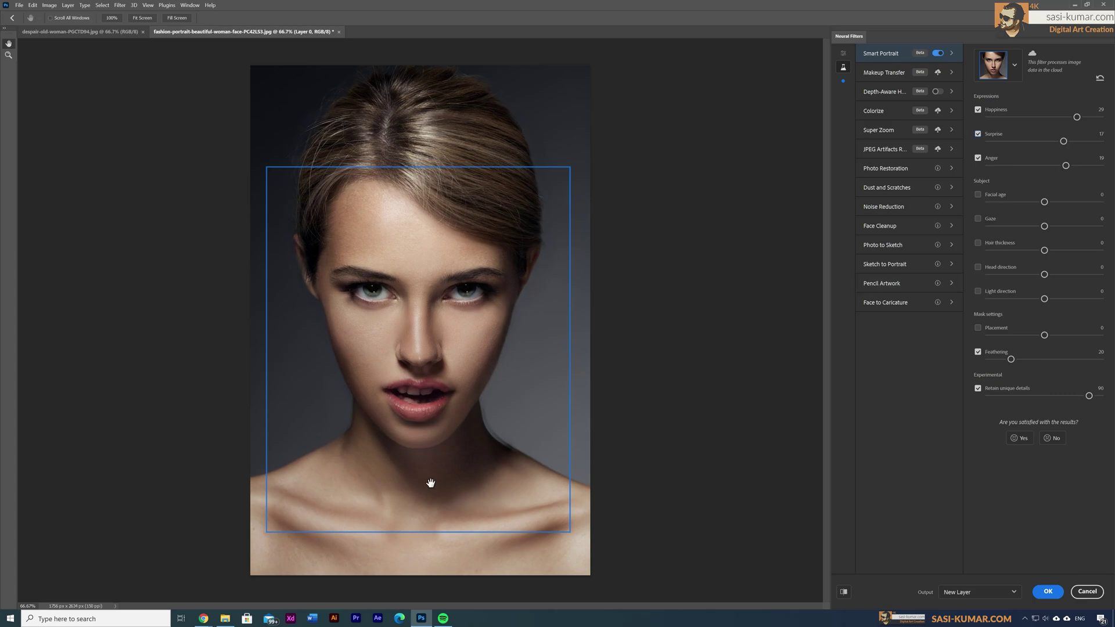
pyautogui.click(977, 195)
# Try Facial age at 41 and -50, then settle it at -2
pyautogui.moveTo(1047, 206); pyautogui.dragTo(1063, 204)
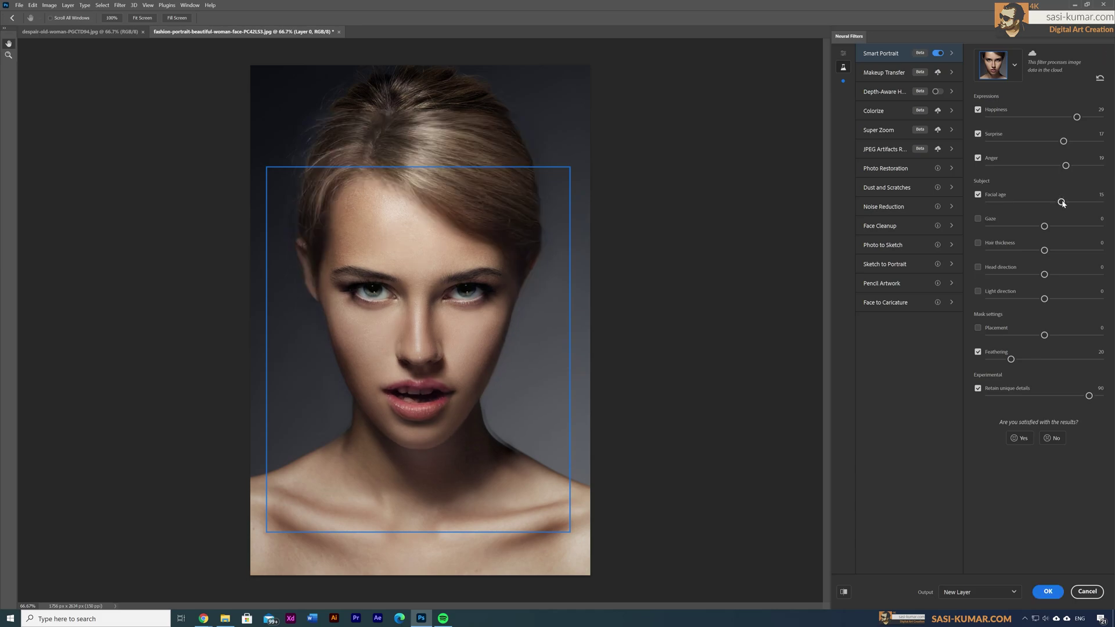
pyautogui.moveTo(1062, 203); pyautogui.dragTo(1090, 203)
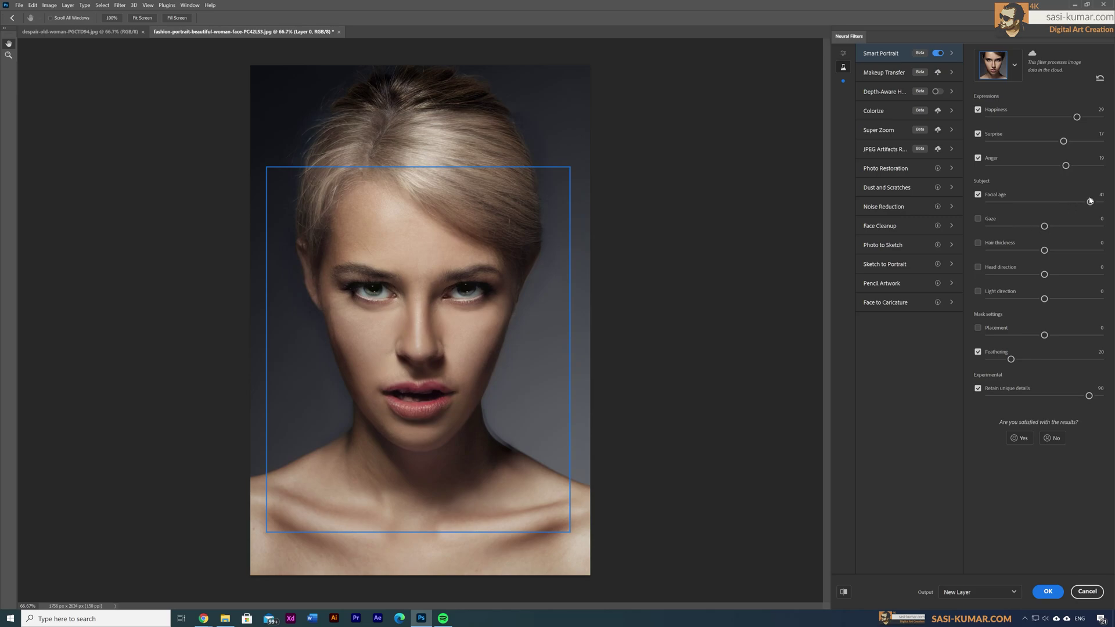
pyautogui.moveTo(1090, 201); pyautogui.dragTo(988, 202)
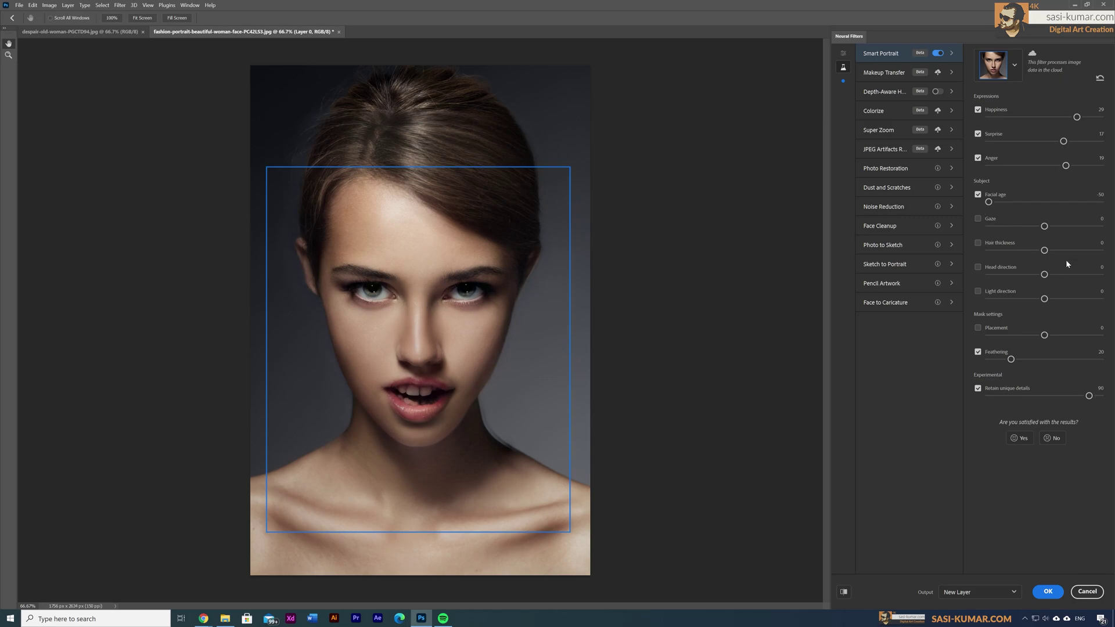
pyautogui.click(1042, 202)
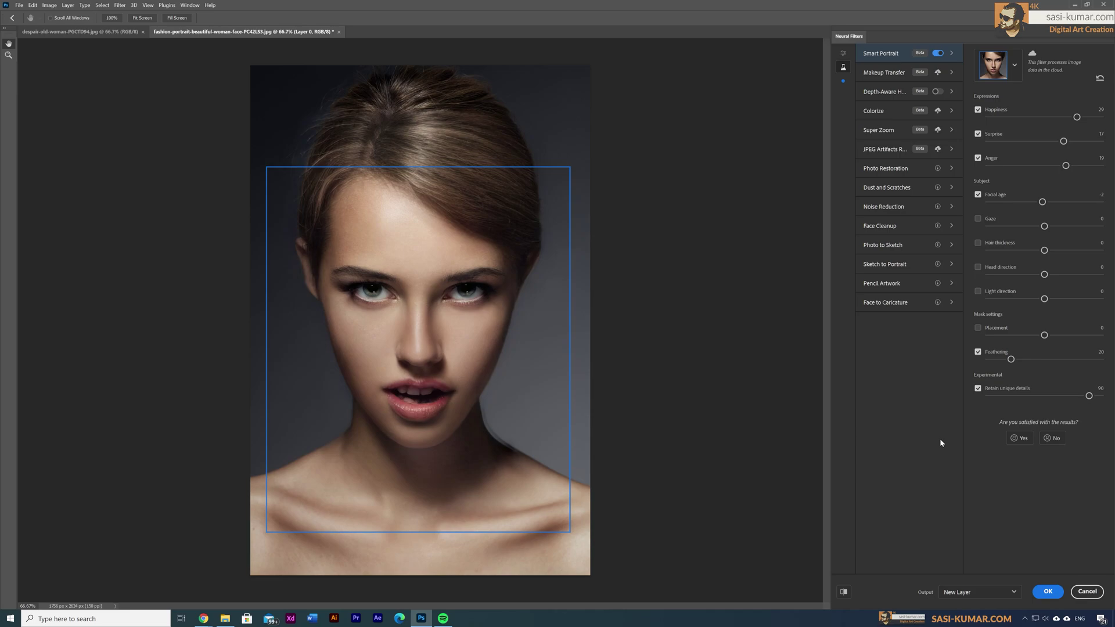
# Enable Head direction, try values from 22 to -27, and settle at -24
pyautogui.click(978, 267)
pyautogui.moveTo(1044, 274); pyautogui.dragTo(1058, 276)
pyautogui.moveTo(1059, 276); pyautogui.dragTo(1070, 277)
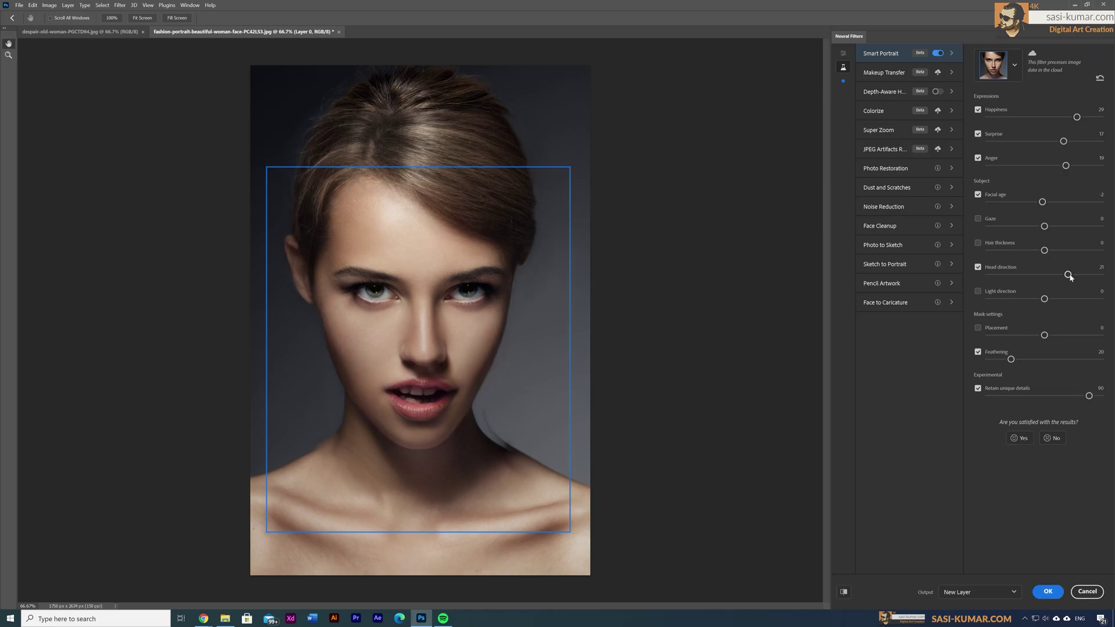
pyautogui.moveTo(1071, 279); pyautogui.dragTo(1072, 279)
pyautogui.moveTo(1034, 275); pyautogui.dragTo(1020, 276)
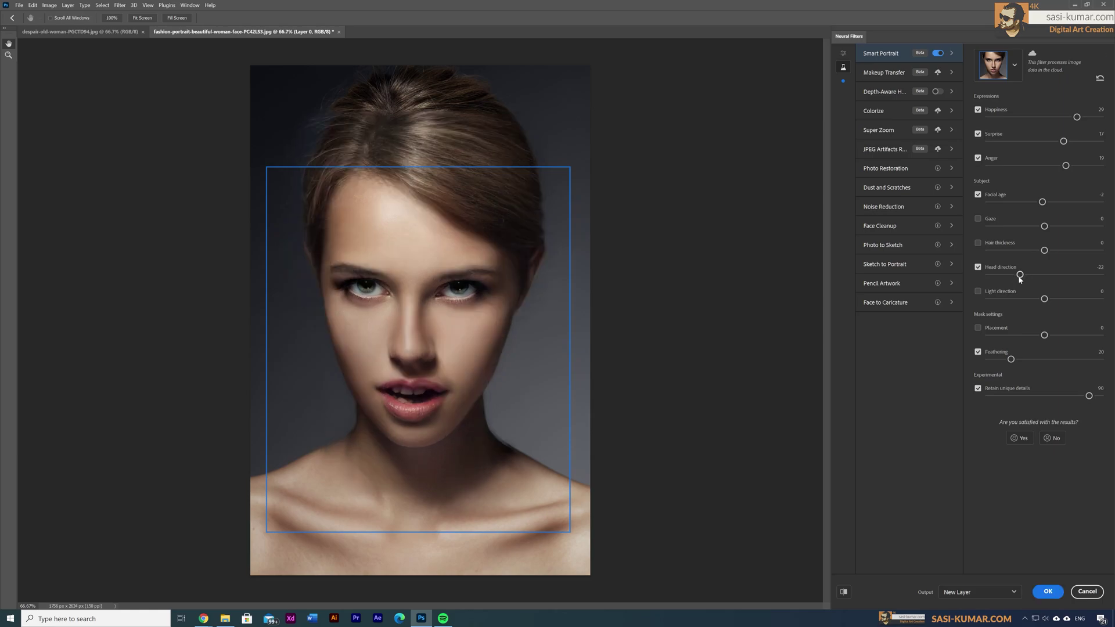
pyautogui.moveTo(1020, 275); pyautogui.dragTo(1014, 276)
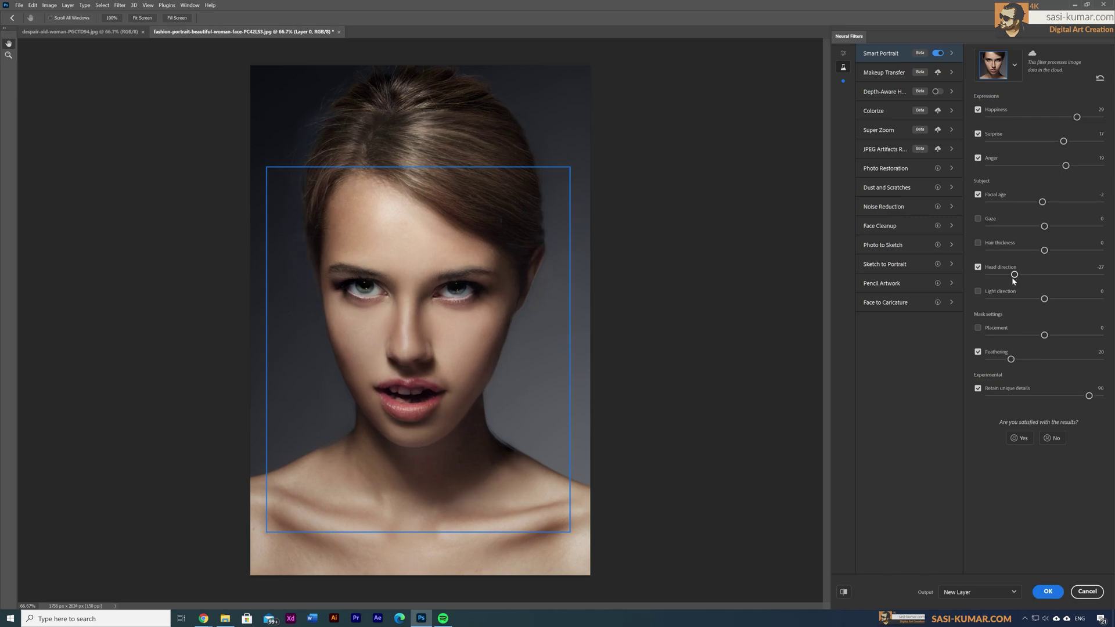
pyautogui.moveTo(1014, 276); pyautogui.dragTo(1017, 277)
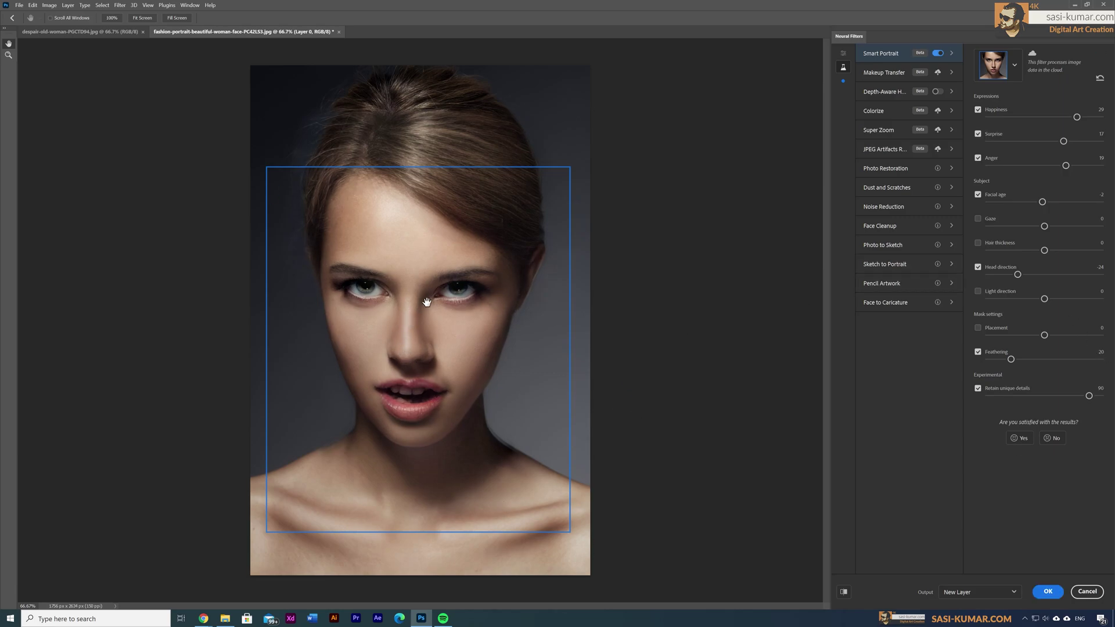
# Enable Gaze, raise it to 27, then swing it the opposite way to -31
pyautogui.click(977, 219)
pyautogui.moveTo(1045, 228); pyautogui.dragTo(1053, 228)
pyautogui.moveTo(1053, 227); pyautogui.dragTo(1058, 227)
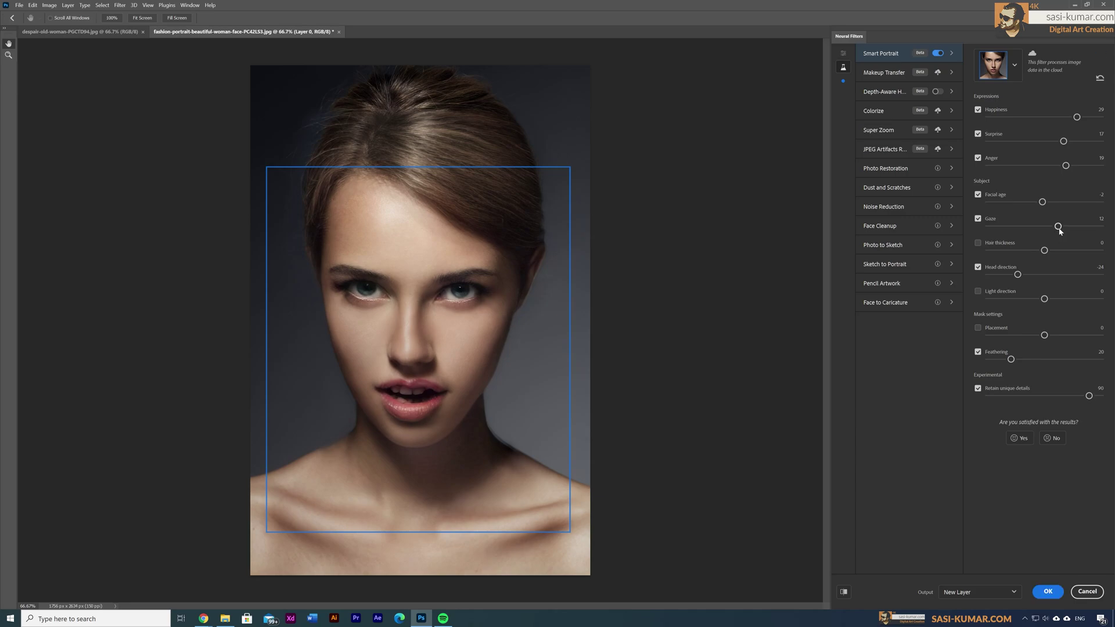
pyautogui.moveTo(1063, 230); pyautogui.dragTo(1070, 230)
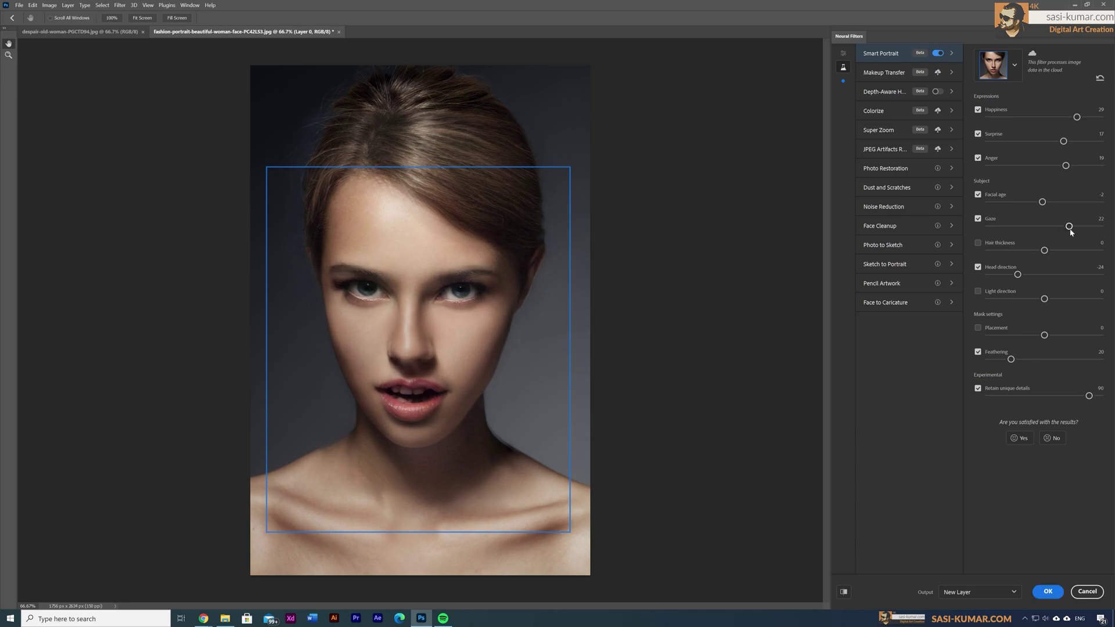
pyautogui.moveTo(1071, 232); pyautogui.dragTo(1074, 230)
pyautogui.click(1010, 227)
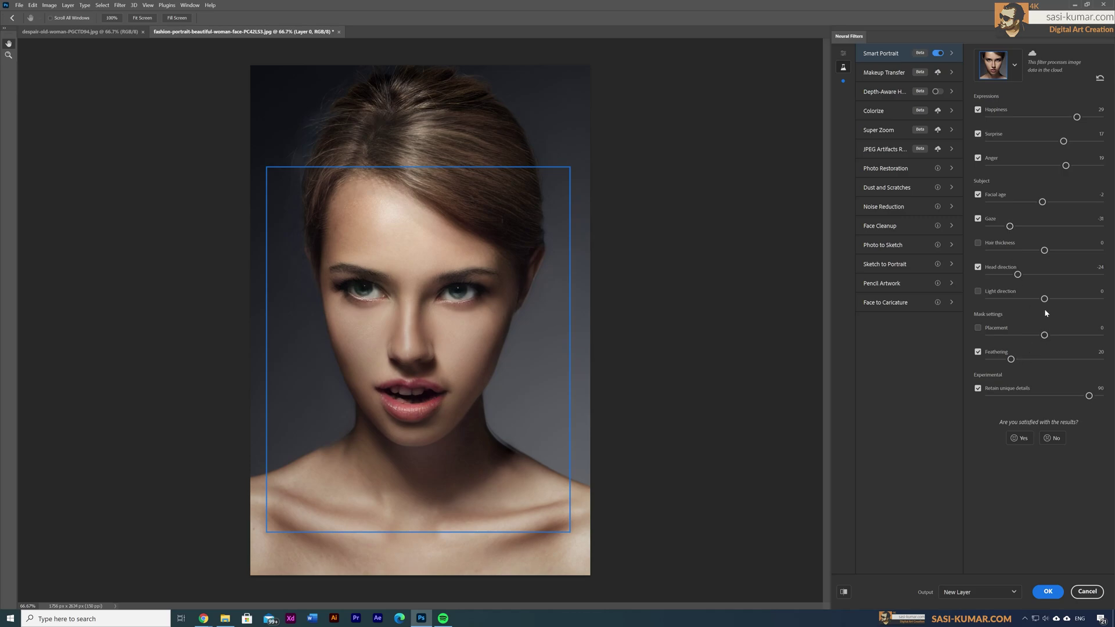
# Enable mask Placement and settle it at -5, then adjust hair thickness to 7
pyautogui.click(977, 328)
pyautogui.moveTo(1048, 339); pyautogui.dragTo(1061, 337)
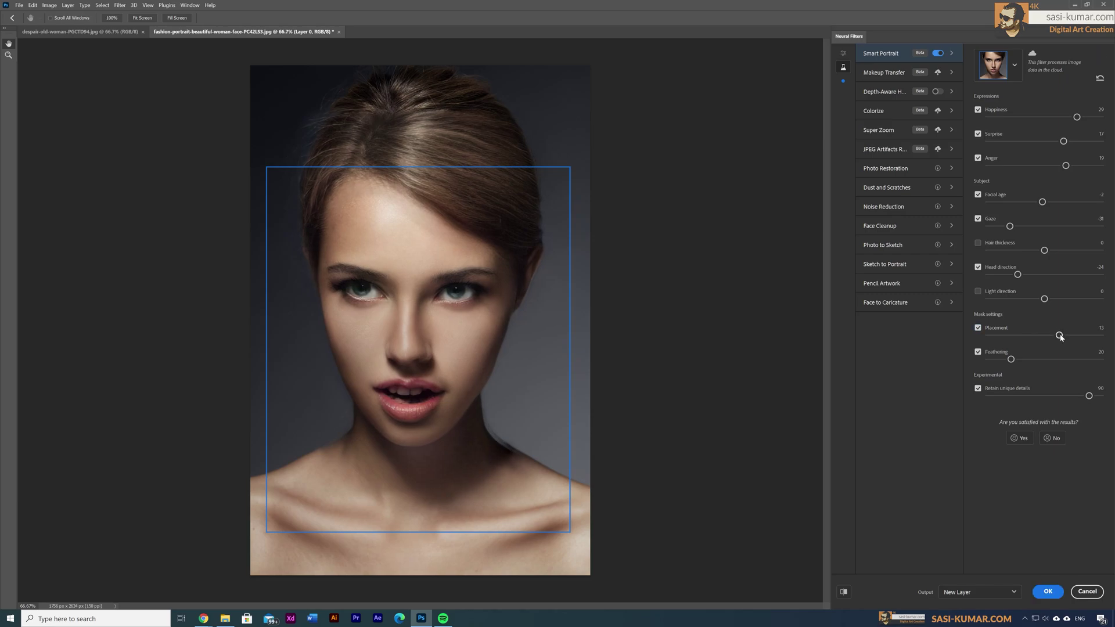
pyautogui.moveTo(1060, 336); pyautogui.dragTo(1048, 340)
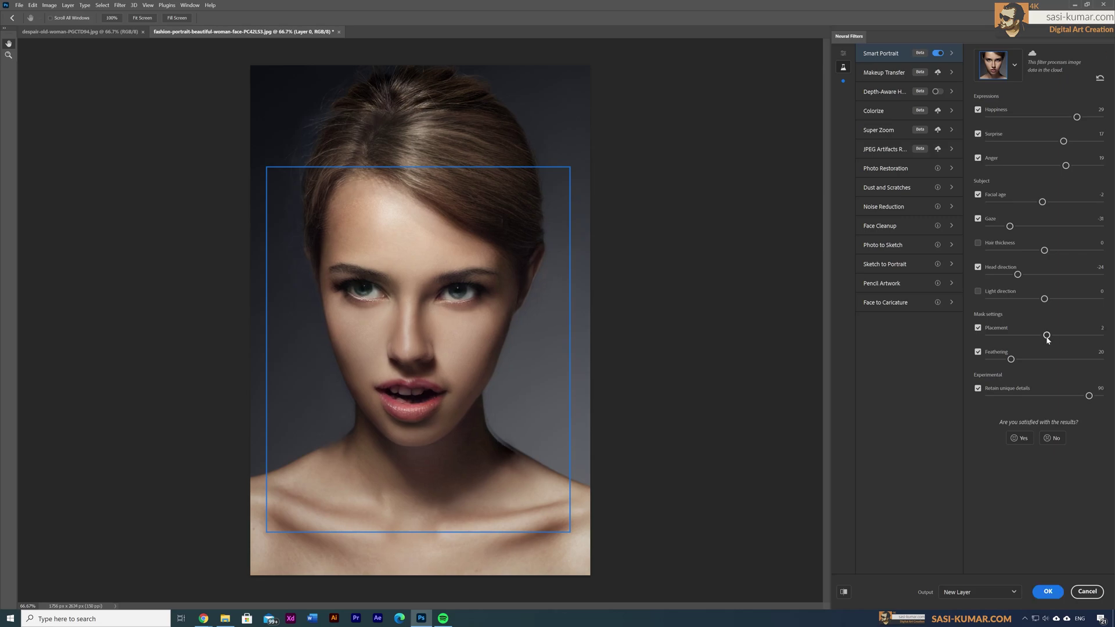
pyautogui.moveTo(1047, 340); pyautogui.dragTo(1038, 341)
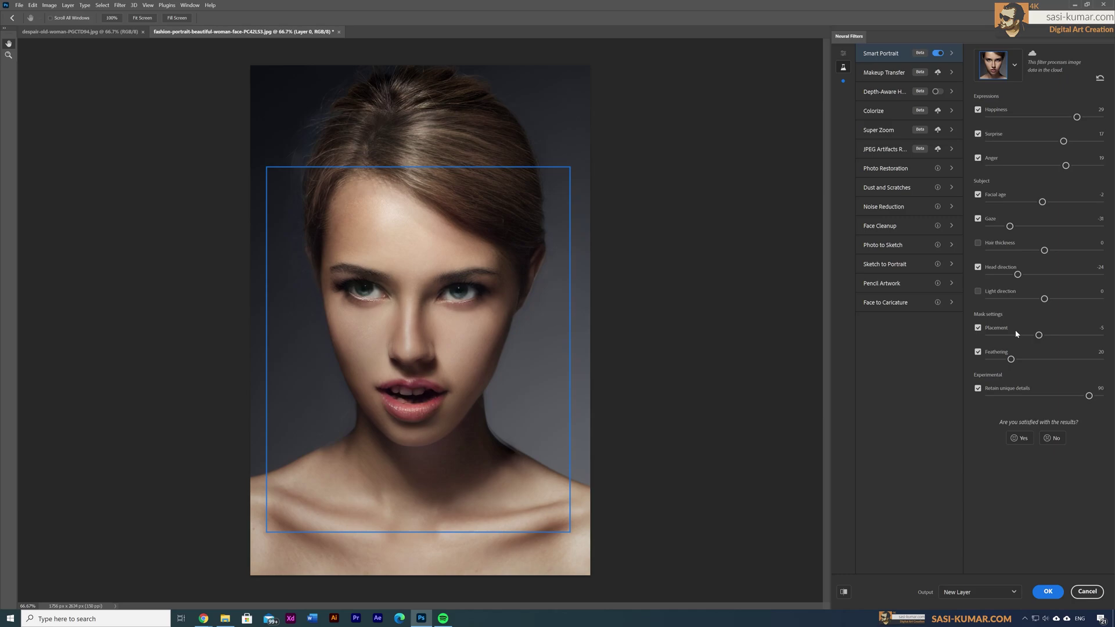
pyautogui.moveTo(1044, 250); pyautogui.dragTo(1058, 275)
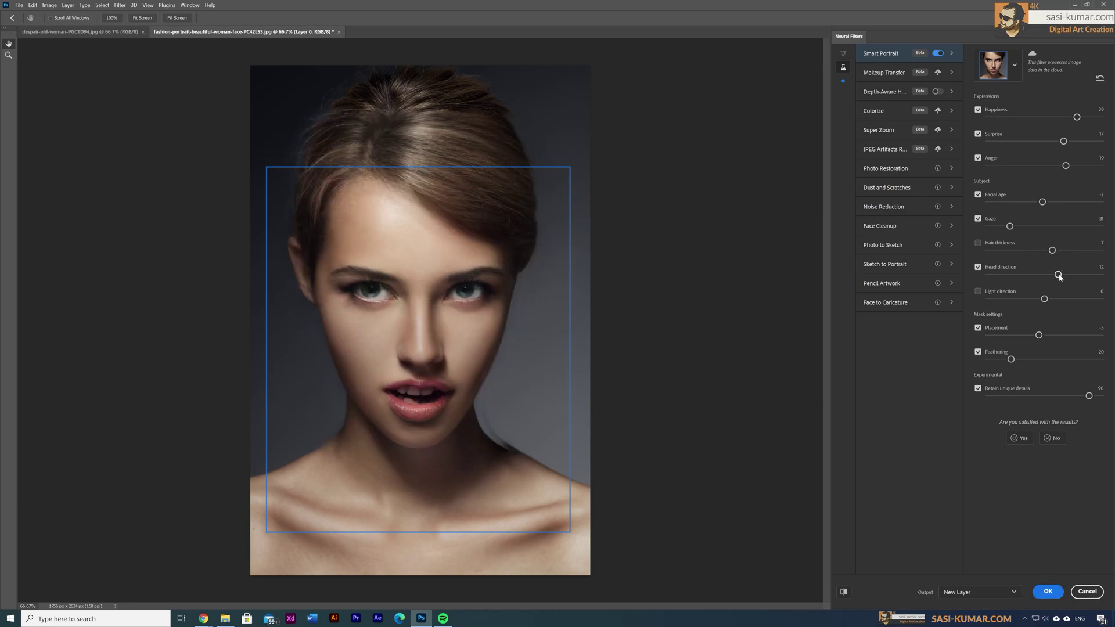
# Set Head direction to 17 and mask Placement to 42
pyautogui.click(1057, 274)
pyautogui.moveTo(1058, 274); pyautogui.dragTo(1063, 275)
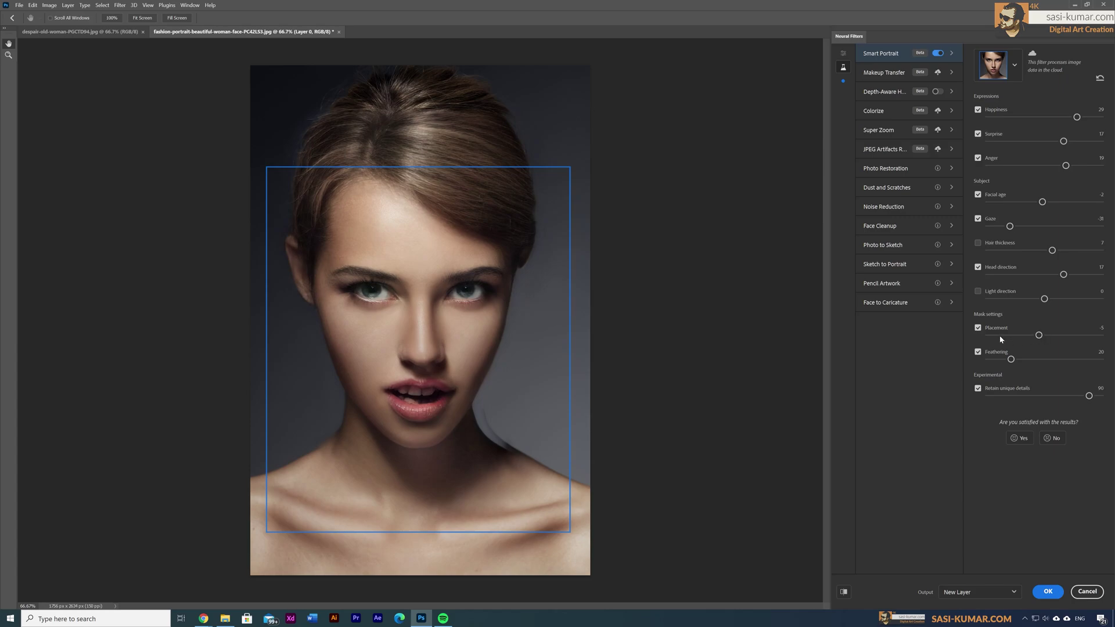
pyautogui.moveTo(1038, 336); pyautogui.dragTo(1091, 335)
# Enable Hair thickness, try values from 19 down to -35, and settle at 35
pyautogui.click(978, 243)
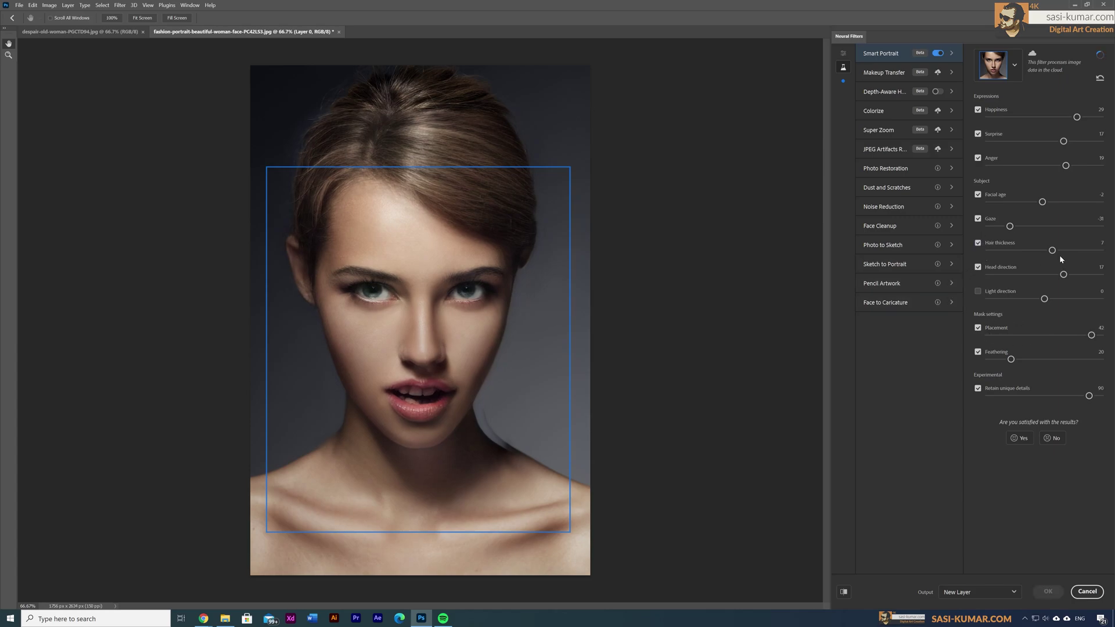
pyautogui.moveTo(1052, 251); pyautogui.dragTo(1062, 251)
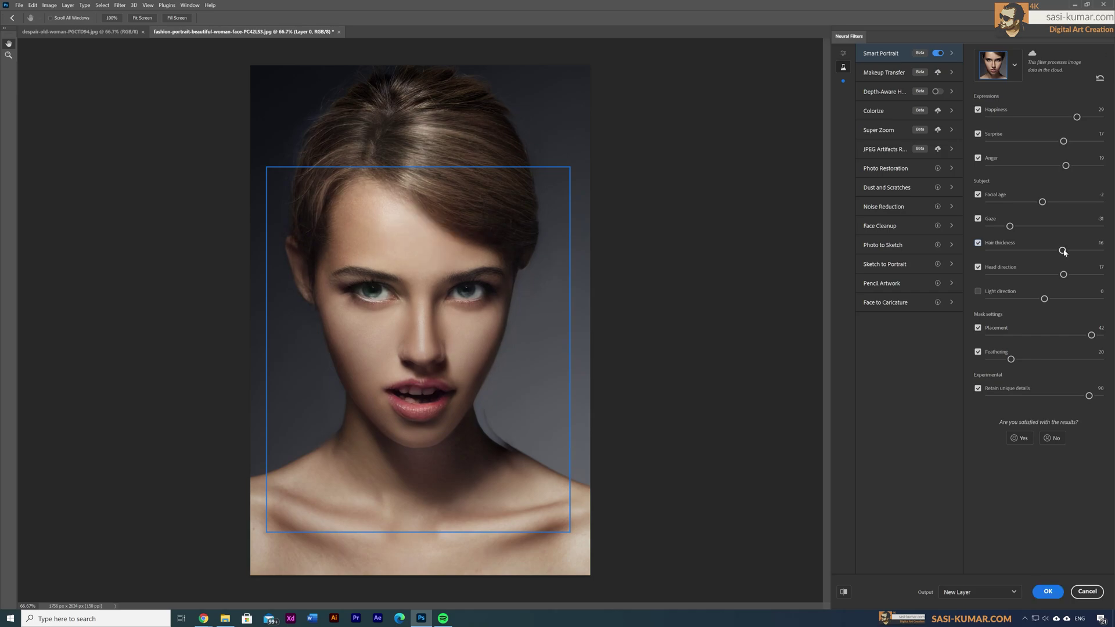
pyautogui.moveTo(1064, 252); pyautogui.dragTo(1069, 252)
pyautogui.moveTo(1068, 252); pyautogui.dragTo(1004, 258)
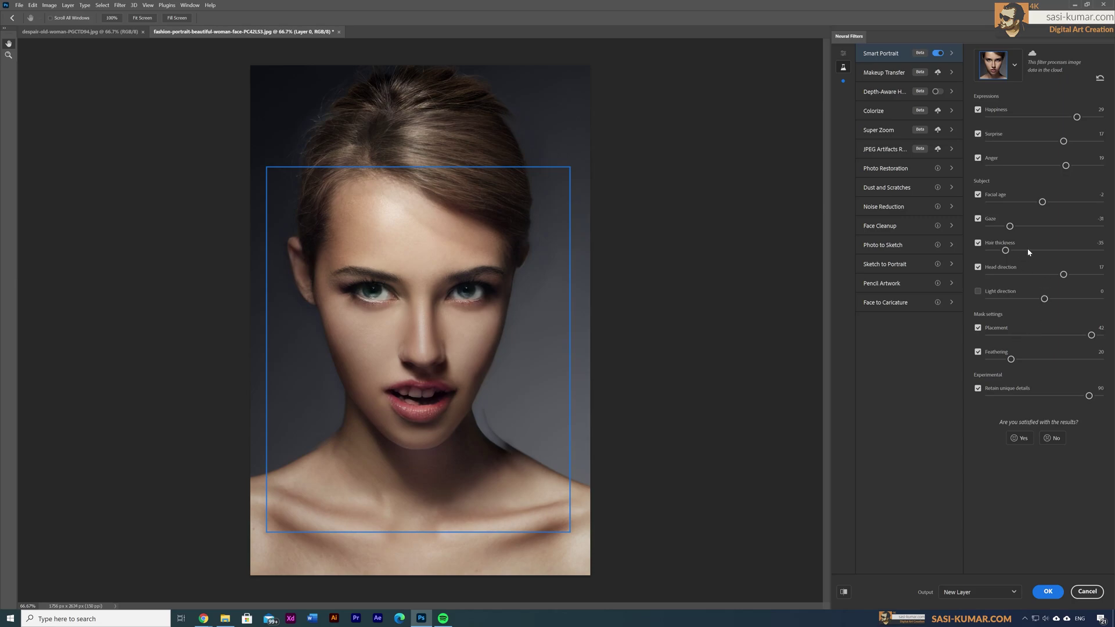
pyautogui.click(1071, 251)
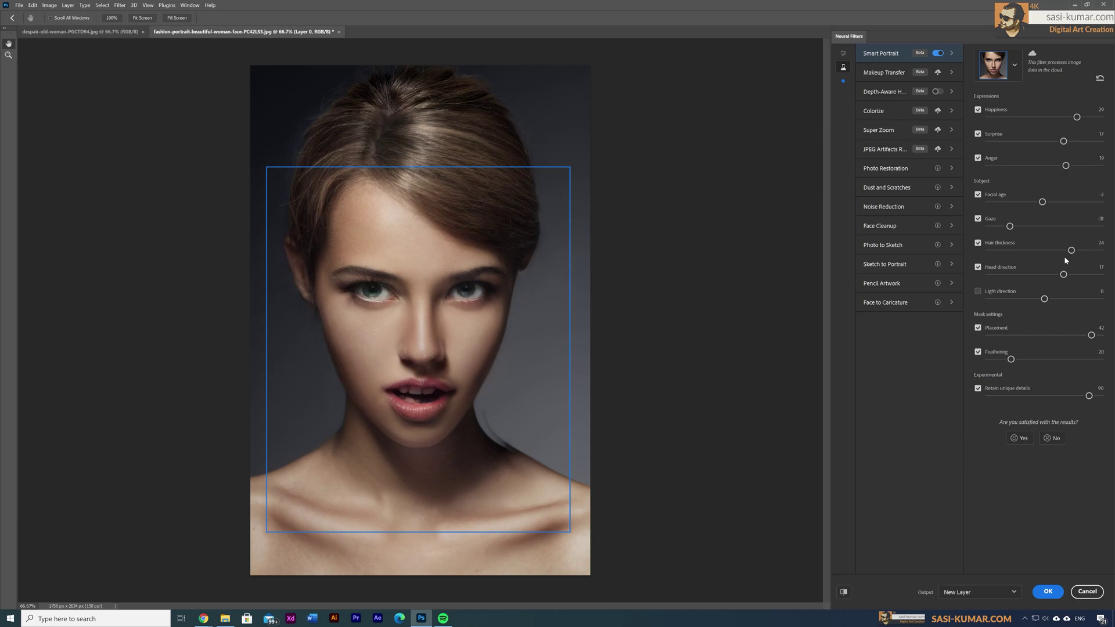
pyautogui.moveTo(1071, 250); pyautogui.dragTo(1084, 251)
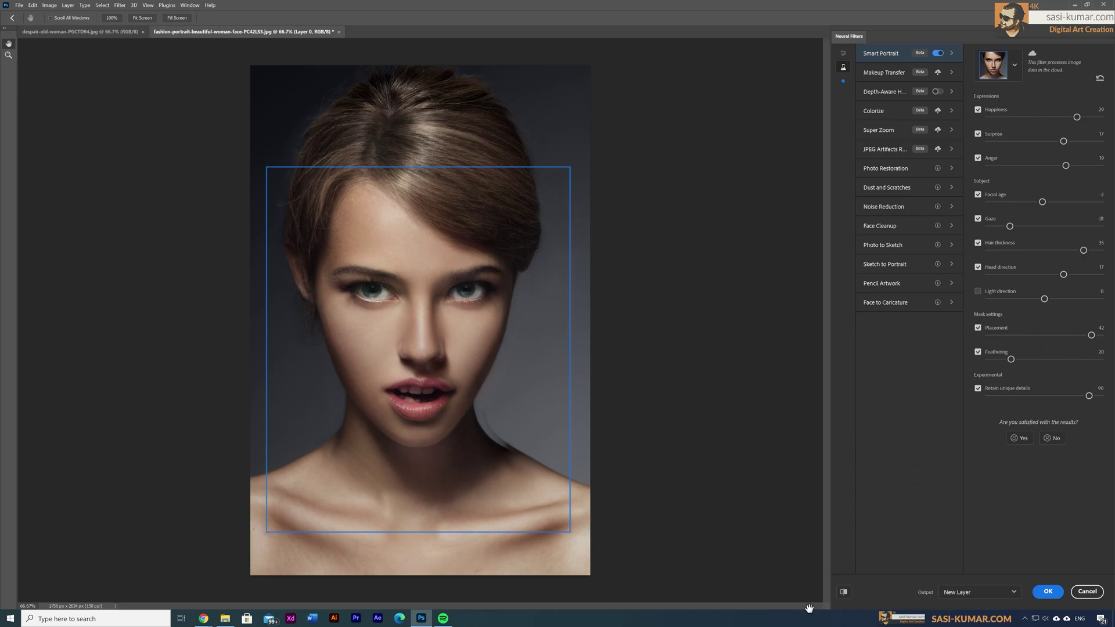
# Enable Light direction, sweep it through 40, -50 and 50, settle at 18; Placement to 50
pyautogui.click(978, 292)
pyautogui.moveTo(1044, 298); pyautogui.dragTo(1060, 300)
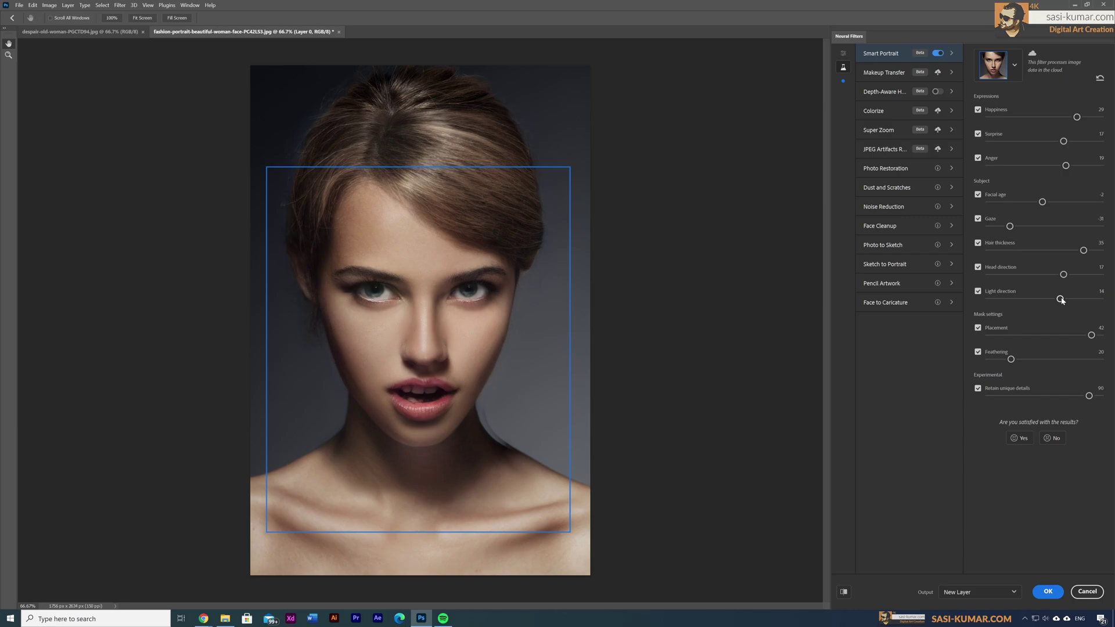
pyautogui.moveTo(1060, 299); pyautogui.dragTo(1071, 301)
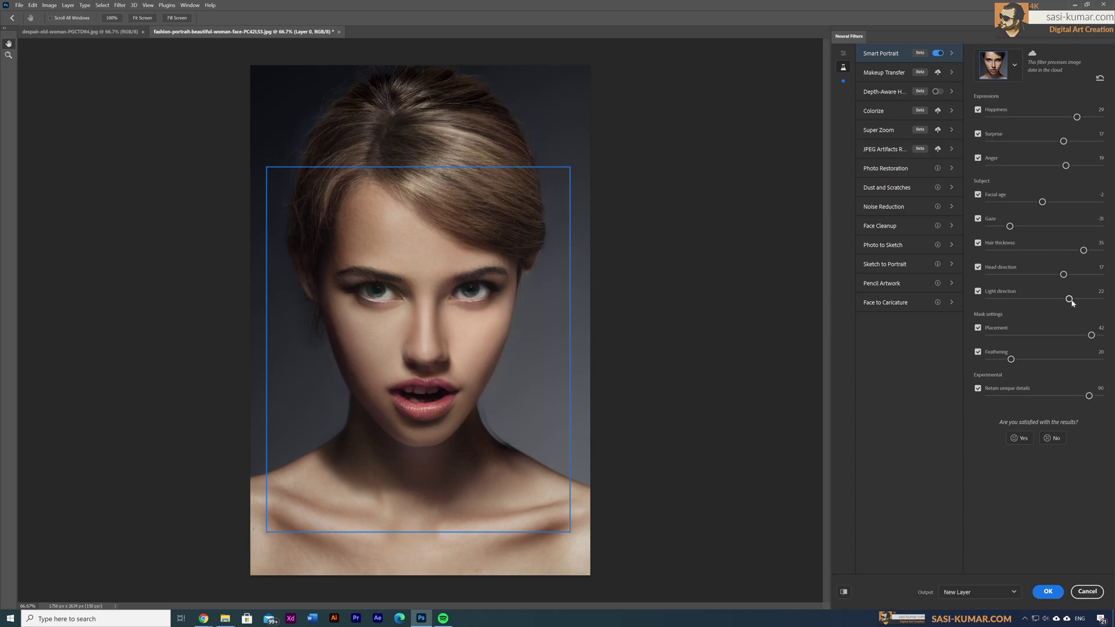
pyautogui.moveTo(1071, 300); pyautogui.dragTo(1092, 300)
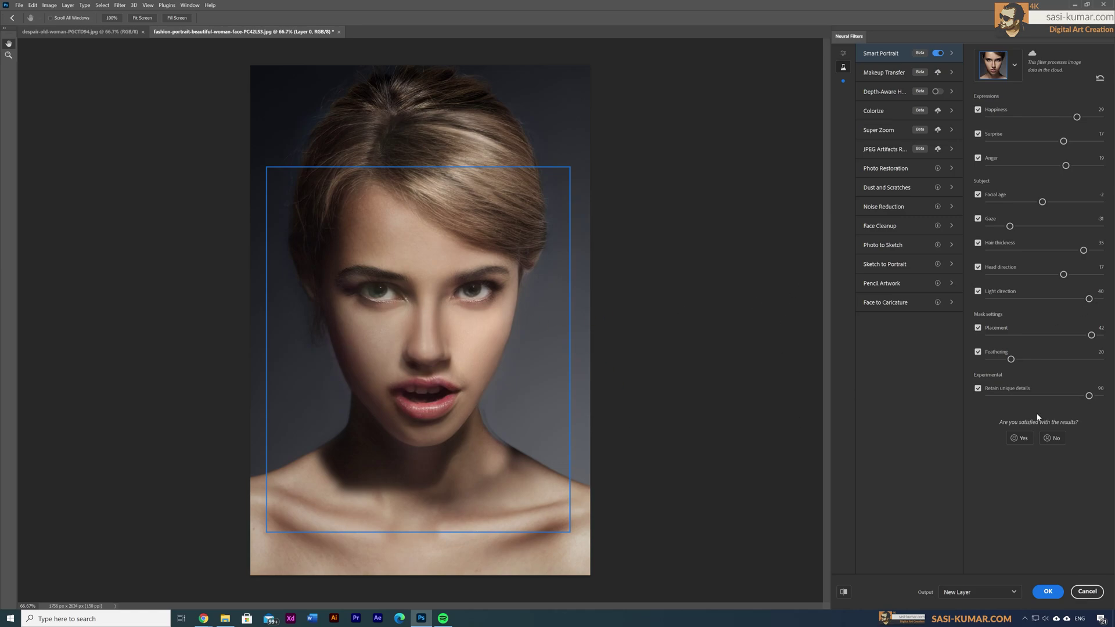
pyautogui.click(1100, 335)
pyautogui.moveTo(1089, 299); pyautogui.dragTo(981, 299)
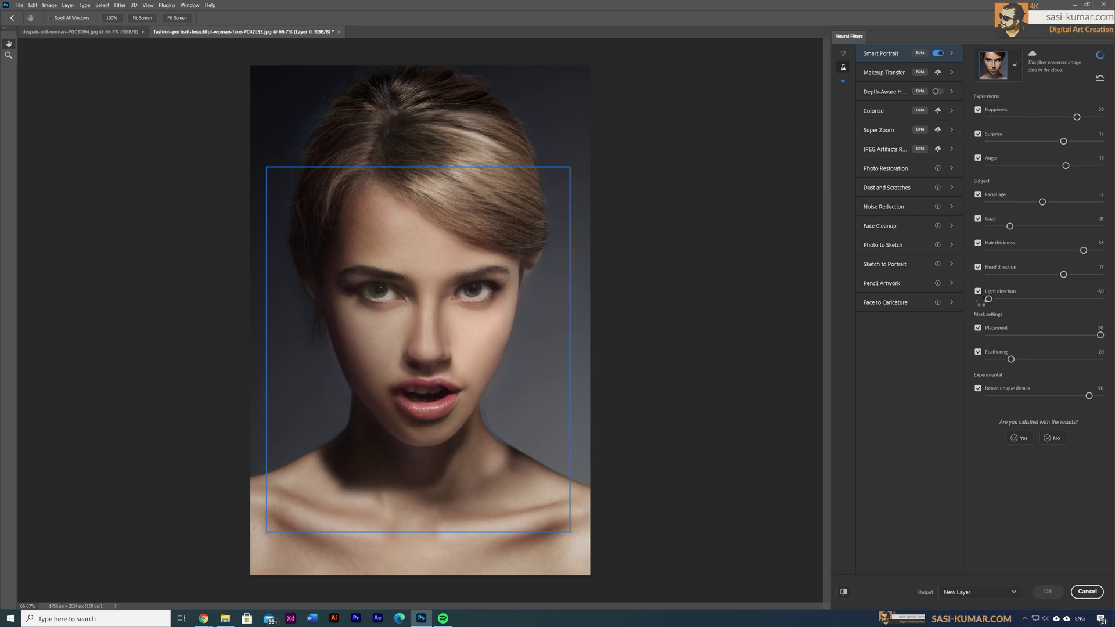
pyautogui.moveTo(990, 300); pyautogui.dragTo(1099, 299)
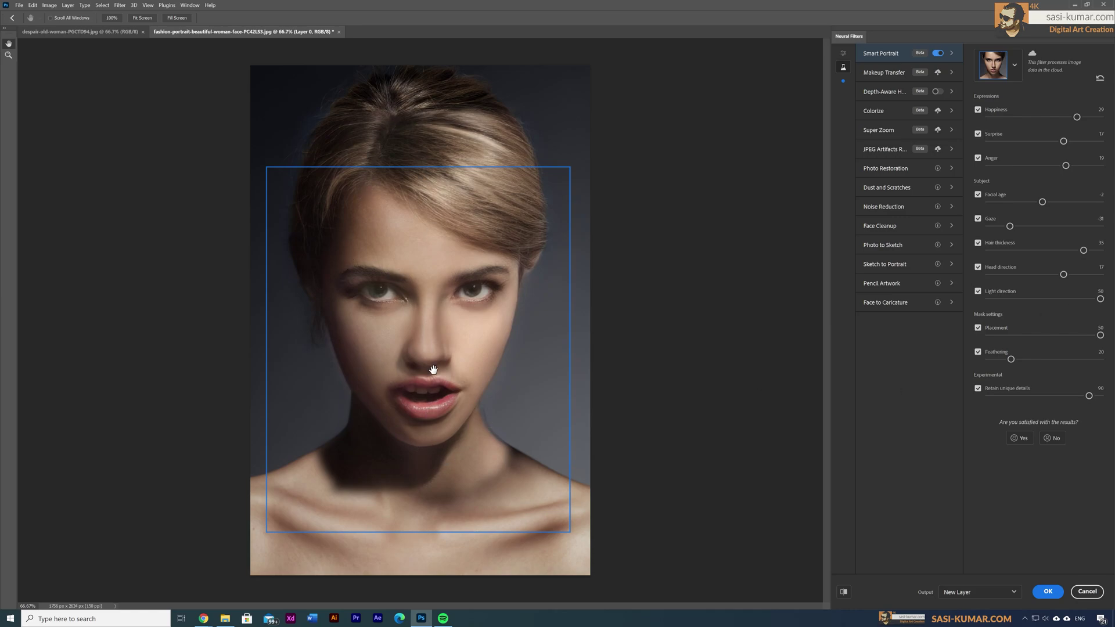
pyautogui.moveTo(1099, 298); pyautogui.dragTo(1065, 299)
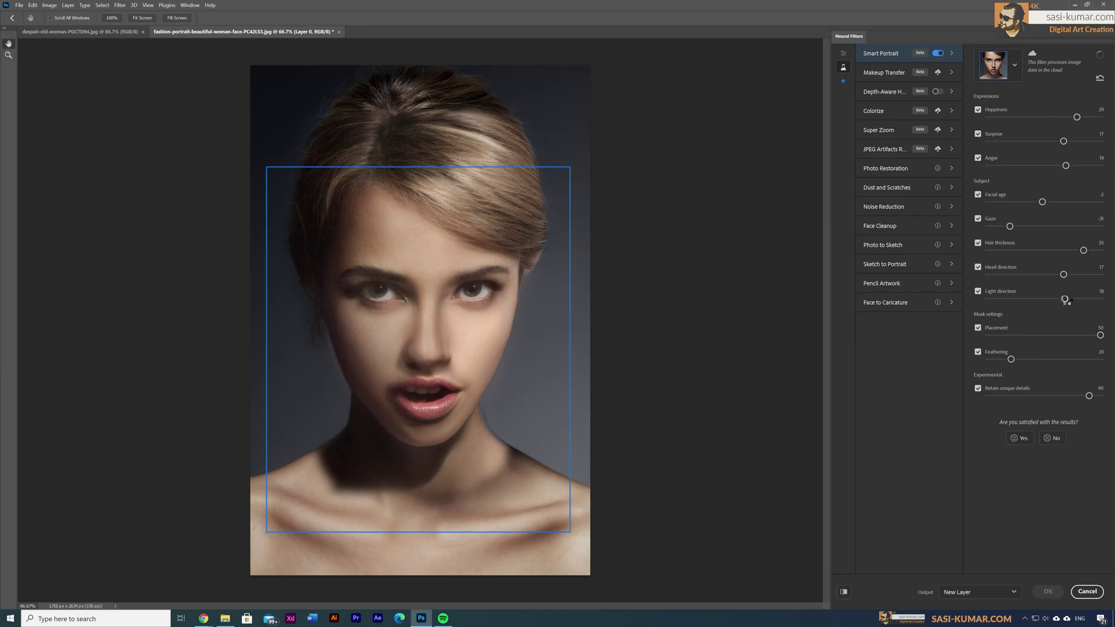